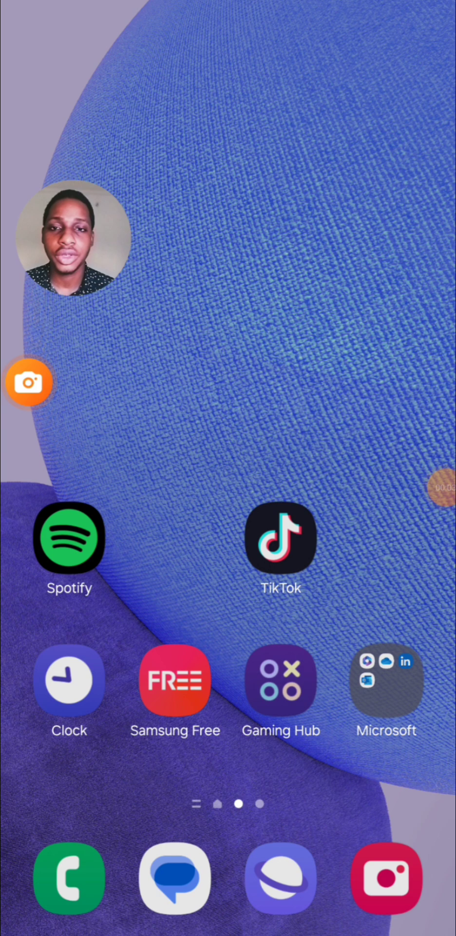
- Launch Chrome from the Google folder in the Android app drawer
drag(228, 732, 229, 342)
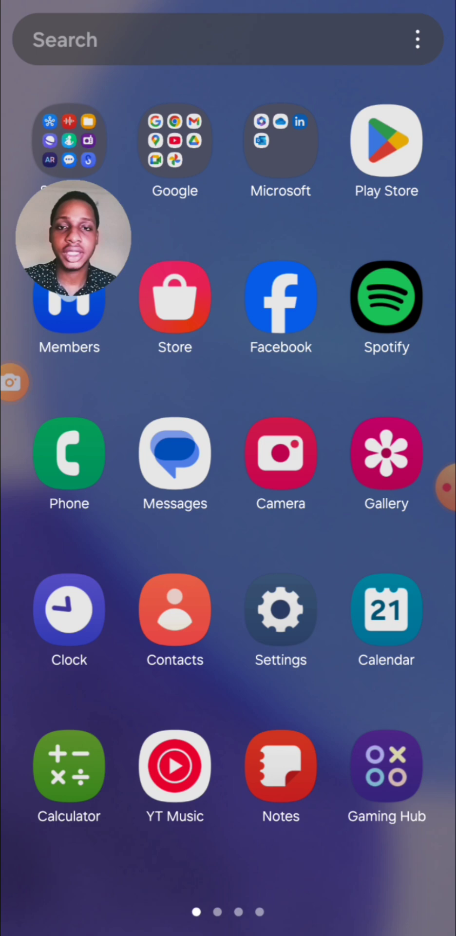
click(175, 140)
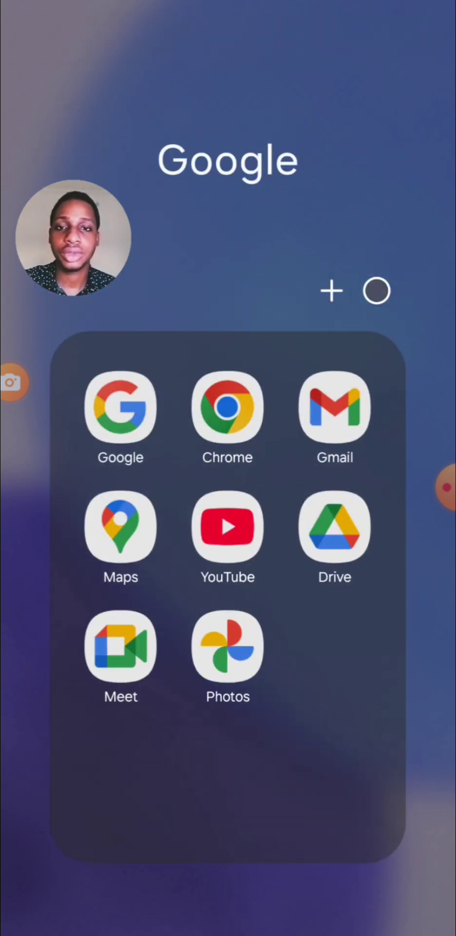
click(228, 408)
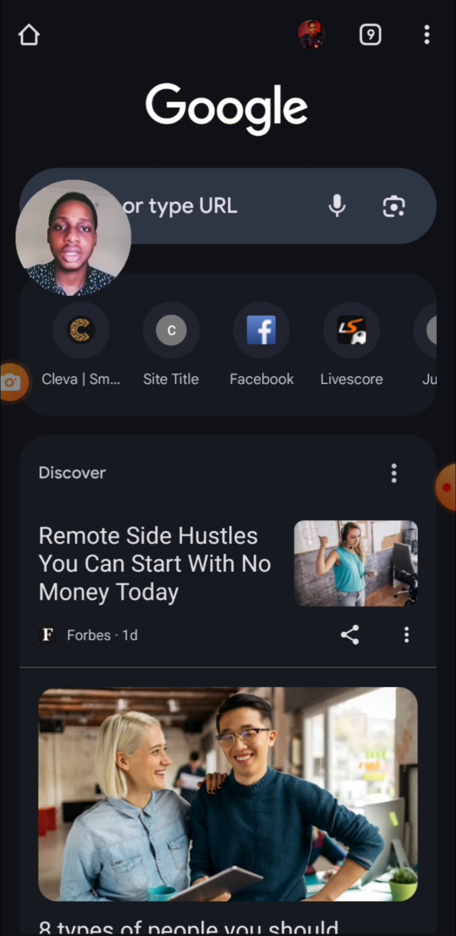
click(205, 206)
text(ww)
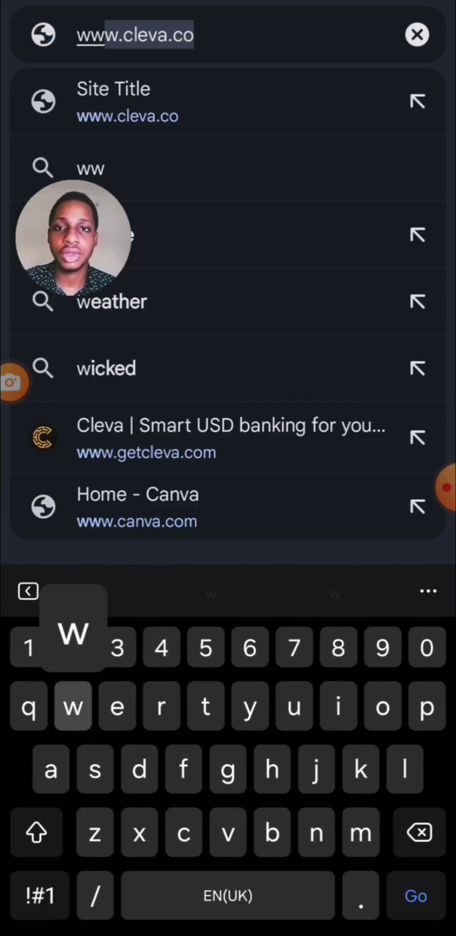
text(w.s)
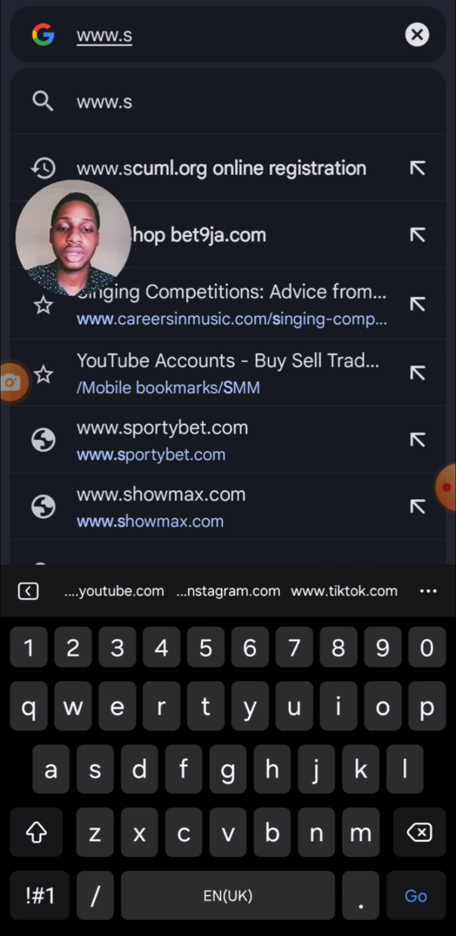
key(BackSpace)
text(you)
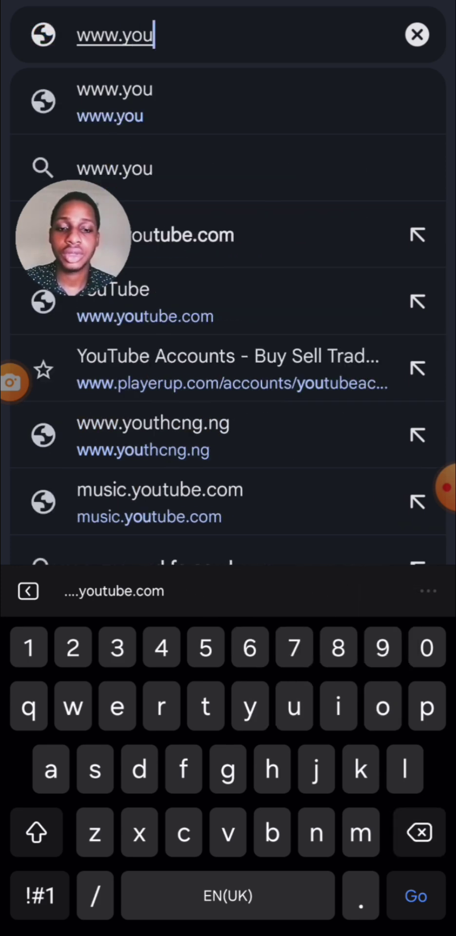
key(BackSpace)
key(BackSpace)
key(BackSpace)
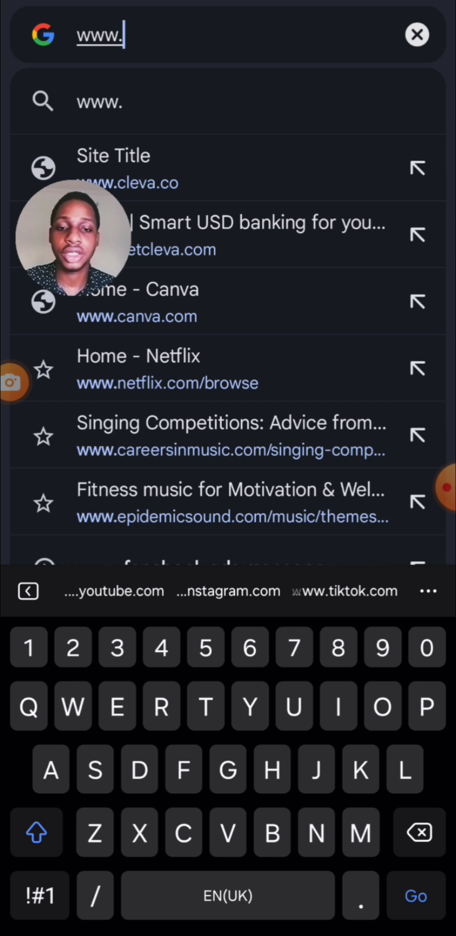
text(You)
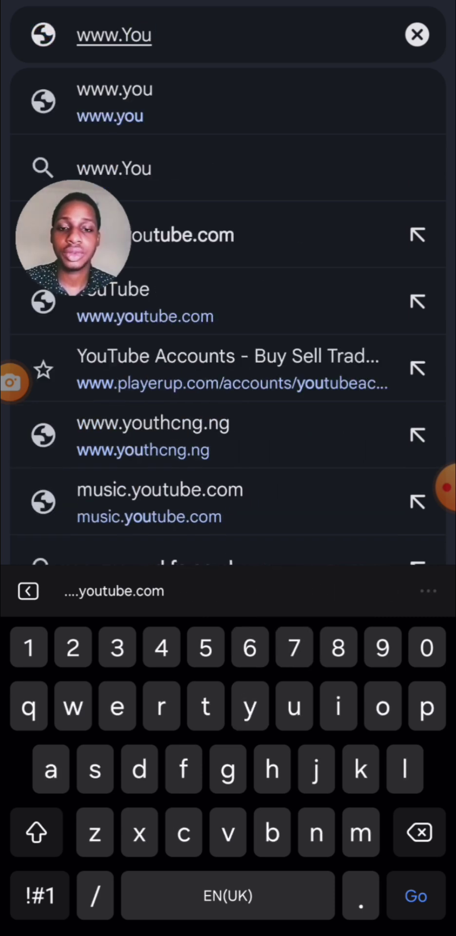
text(t)
key(BackSpace)
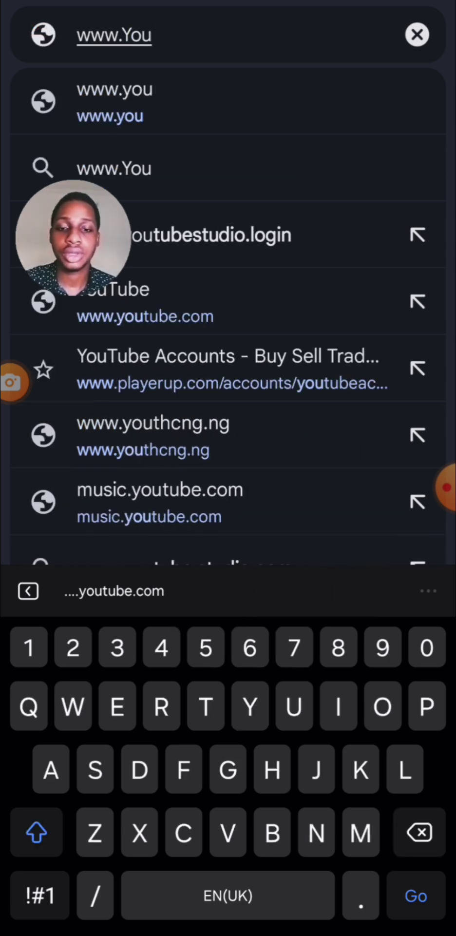
text(Tuv)
key(BackSpace)
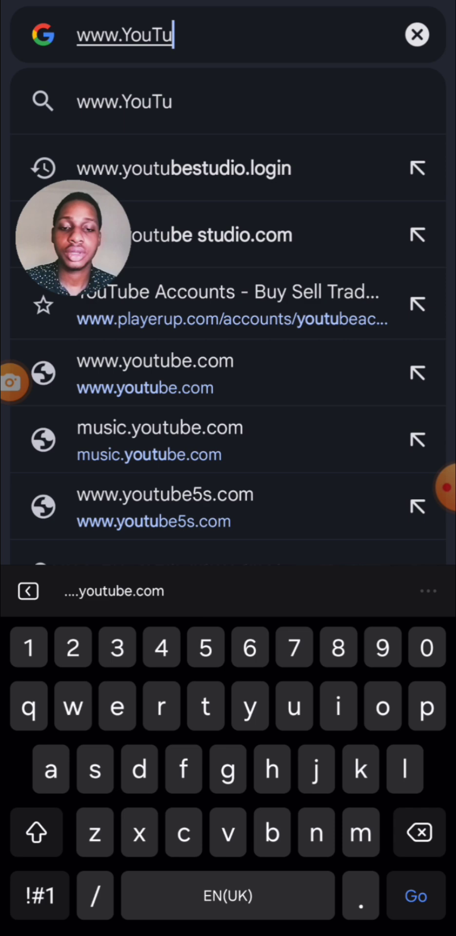
text(bes)
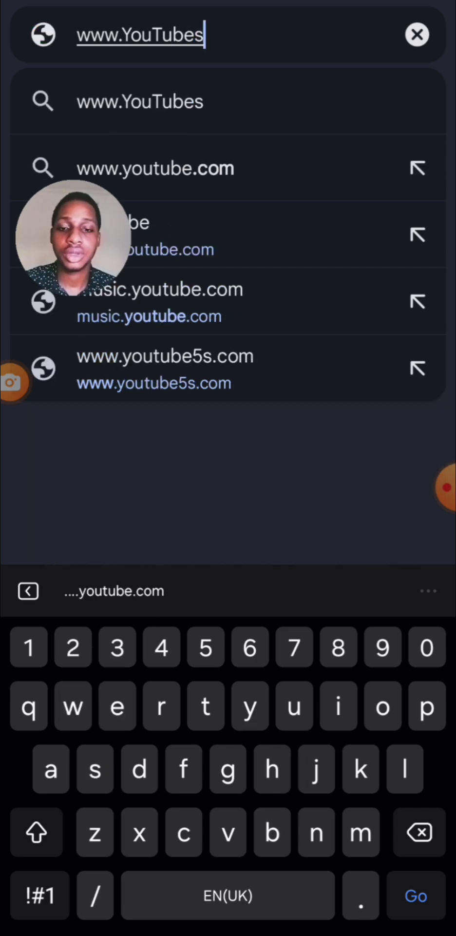
text(tu)
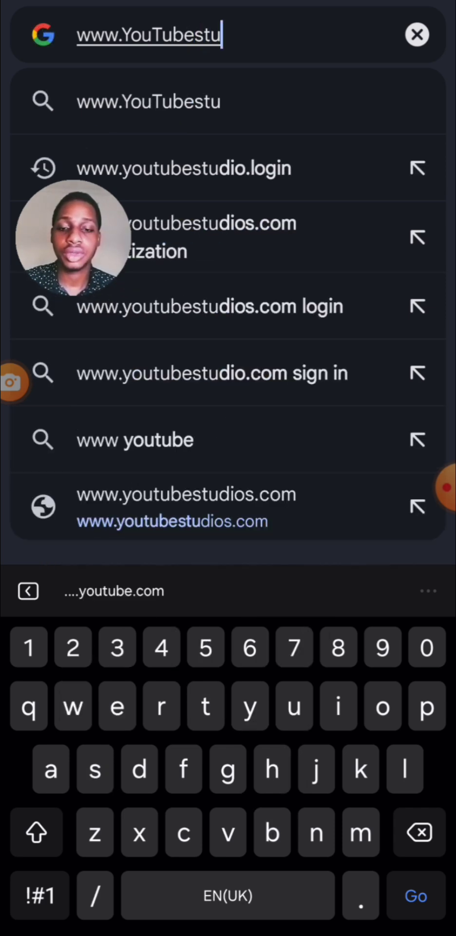
text(dio)
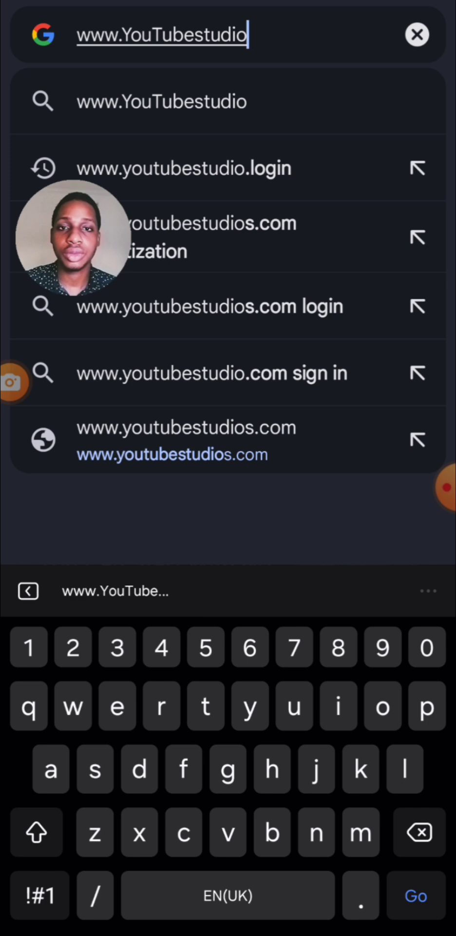
click(185, 168)
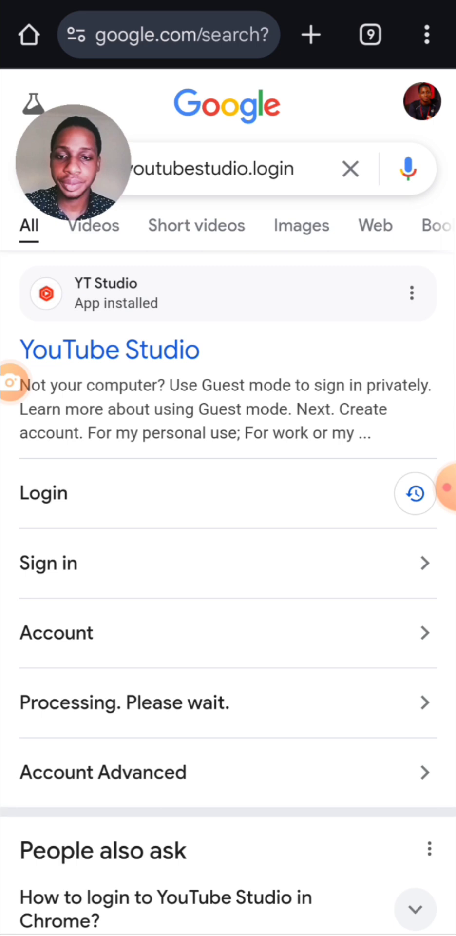
scroll(228, 488, down, 2)
scroll(229, 488, up, 2)
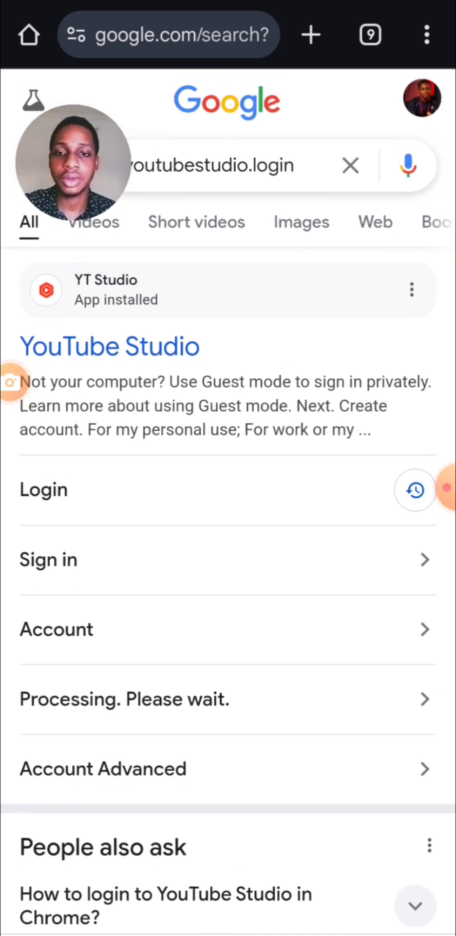
scroll(228, 487, down, 2)
scroll(228, 488, up, 2)
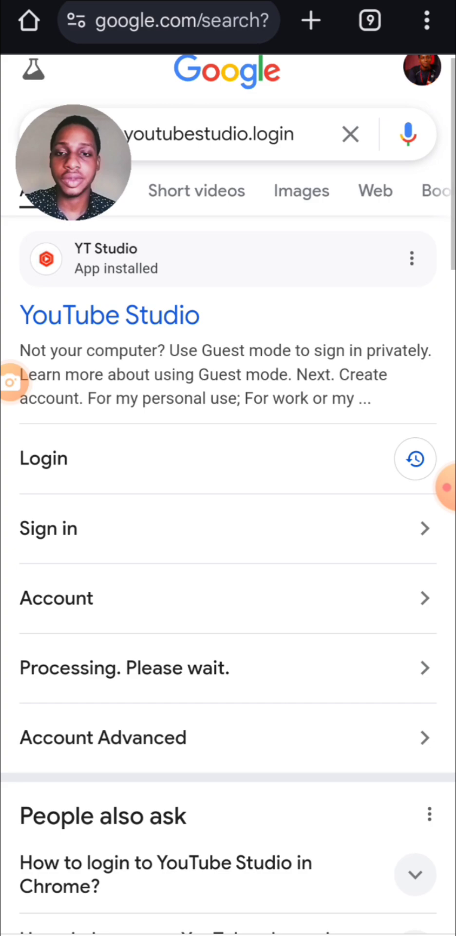
scroll(228, 488, down, 1)
scroll(228, 487, down, 3)
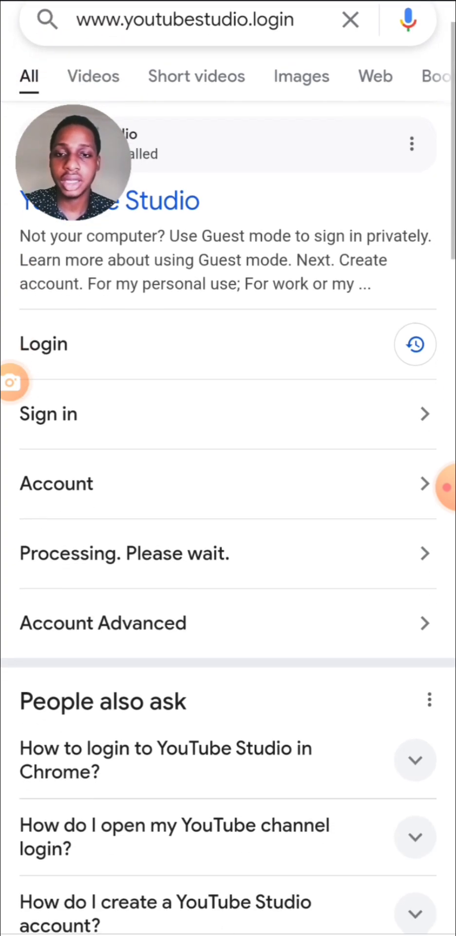
scroll(228, 488, down, 8)
scroll(228, 469, down, 5)
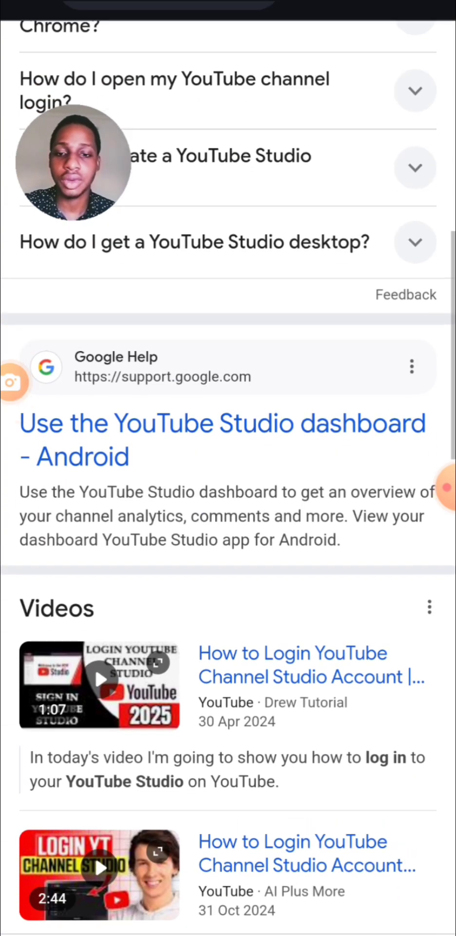
scroll(228, 468, up, 10)
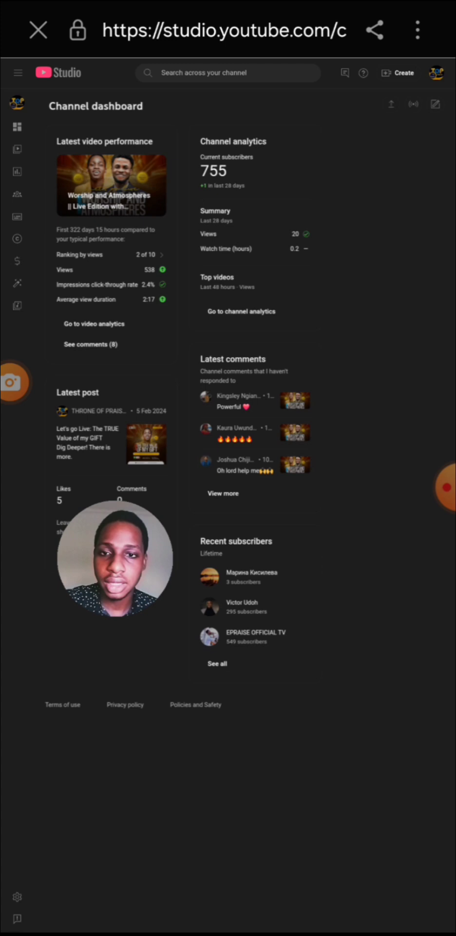
- Open the Customisation page from YouTube Studio's left sidebar
click(17, 283)
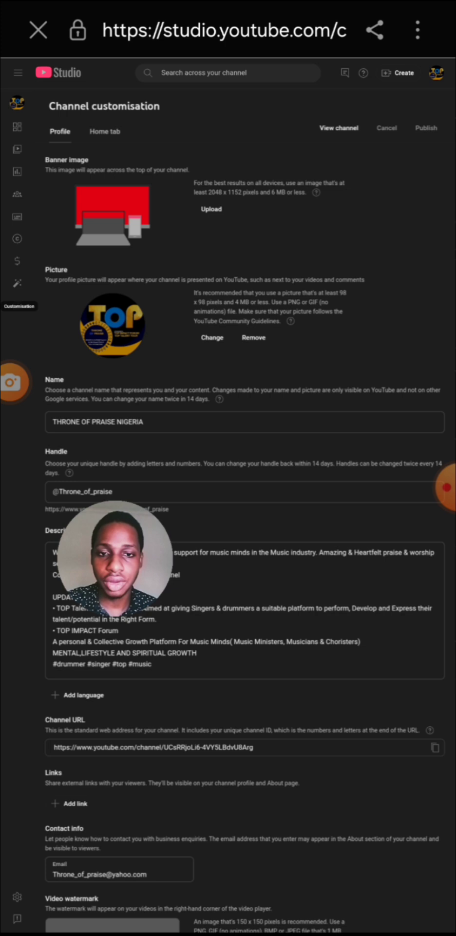
scroll(244, 537, down, 2)
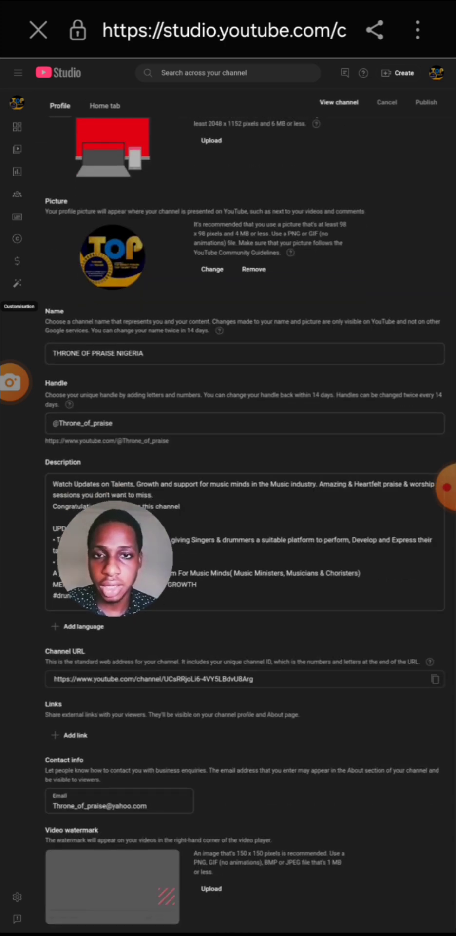
scroll(244, 536, up, 2)
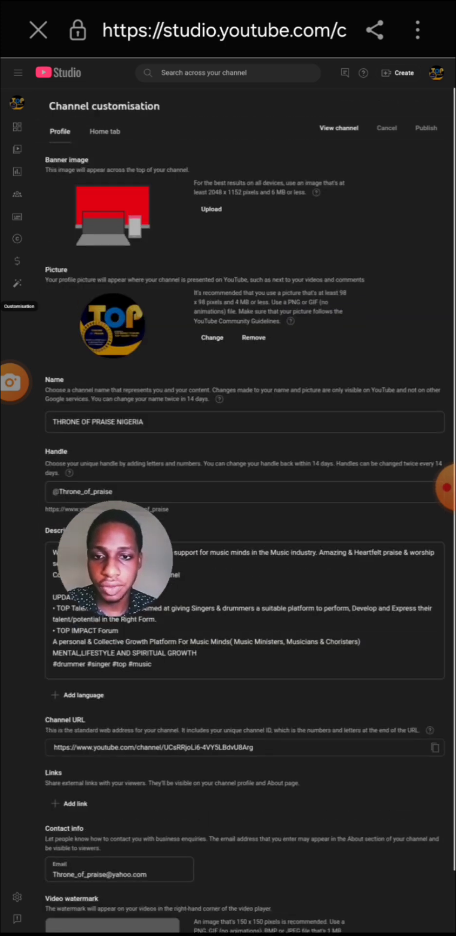
scroll(244, 536, down, 2)
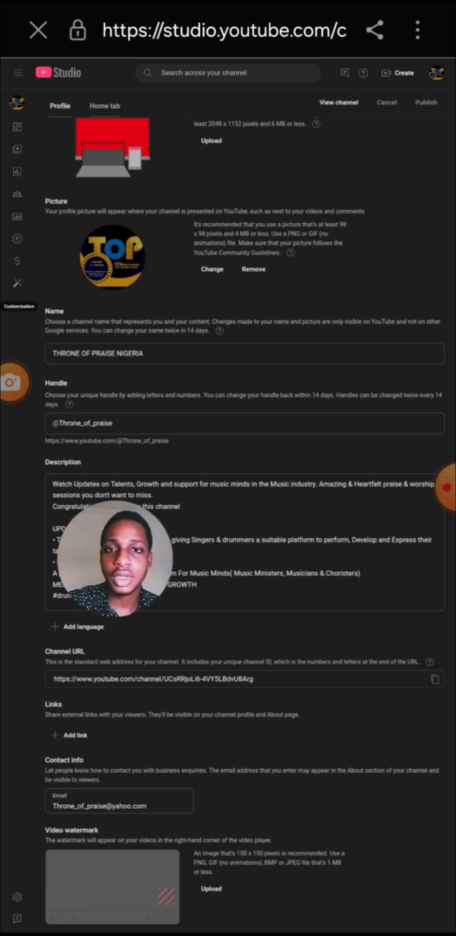
click(105, 106)
click(60, 132)
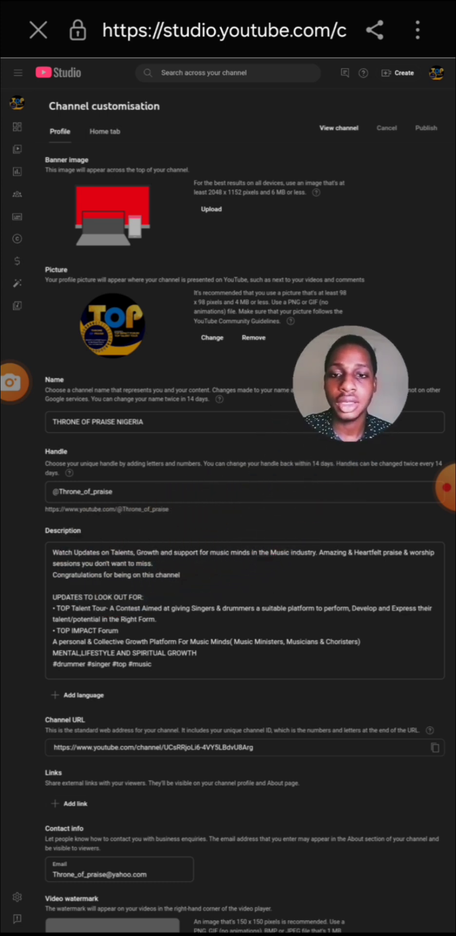
scroll(244, 488, down, 1)
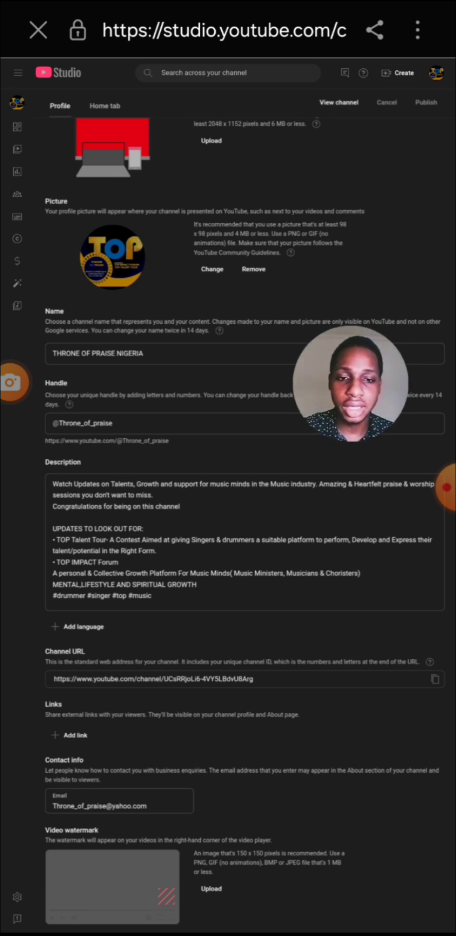
- Copy the Channel URL from the Profile settings to the clipboard
click(435, 679)
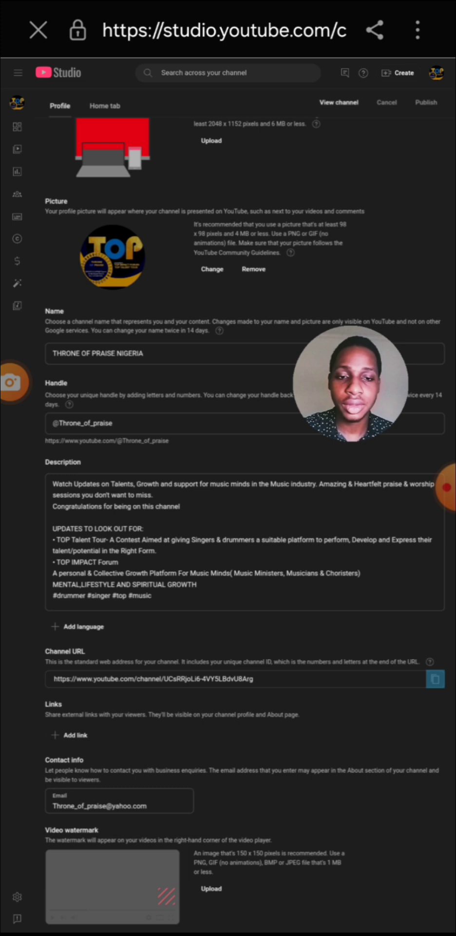